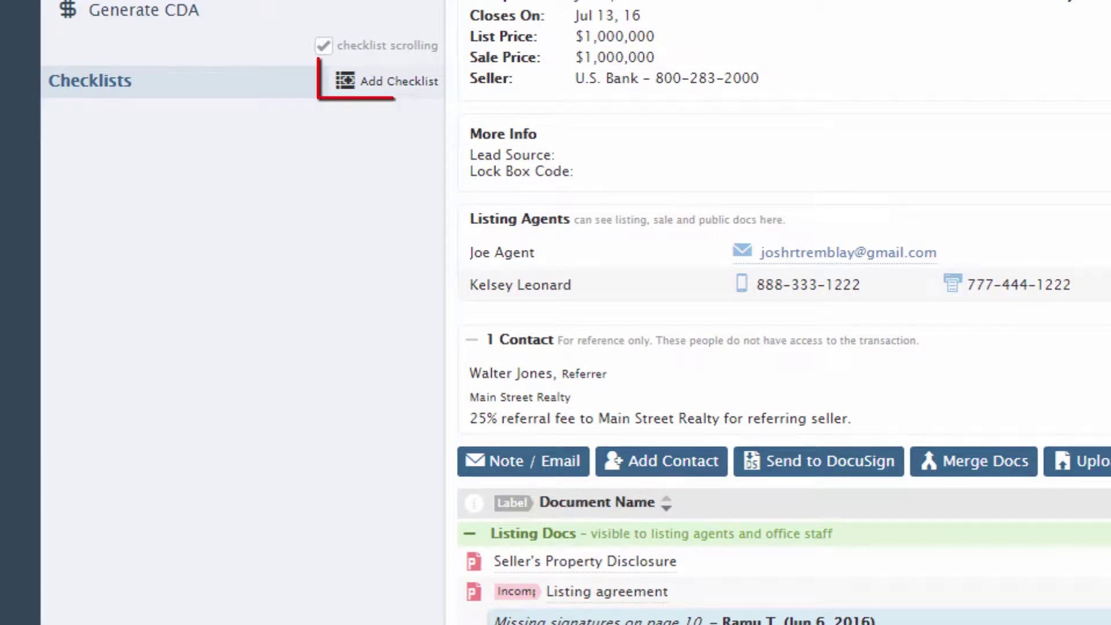
Add two checklists: Required Listing Documents Residential, then Required Sale Documents Residential.
left_click(399, 92)
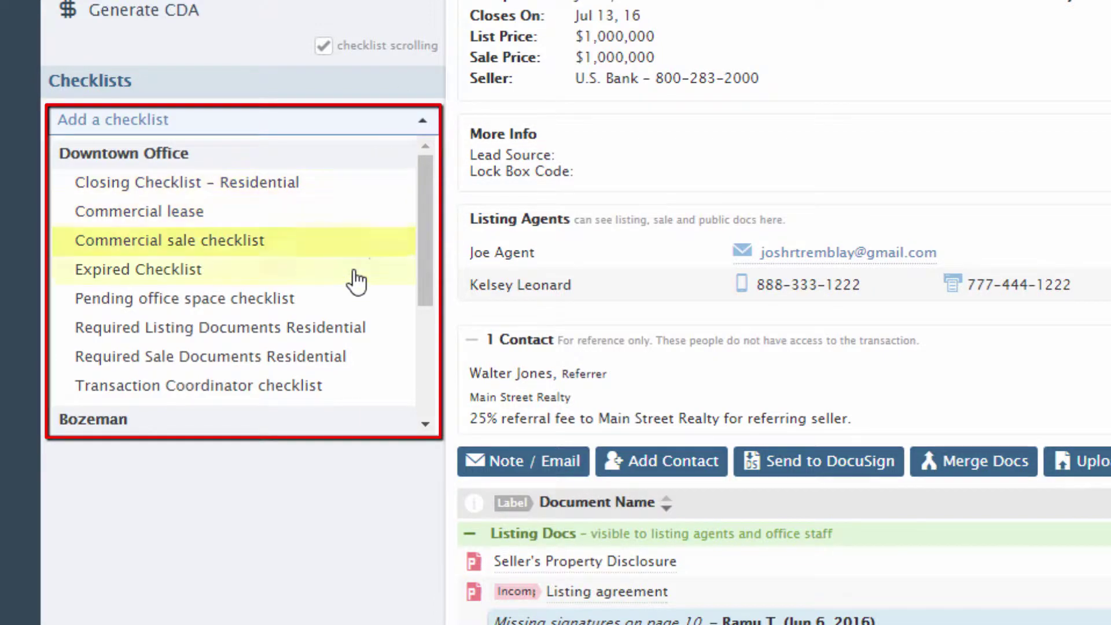
left_click(354, 330)
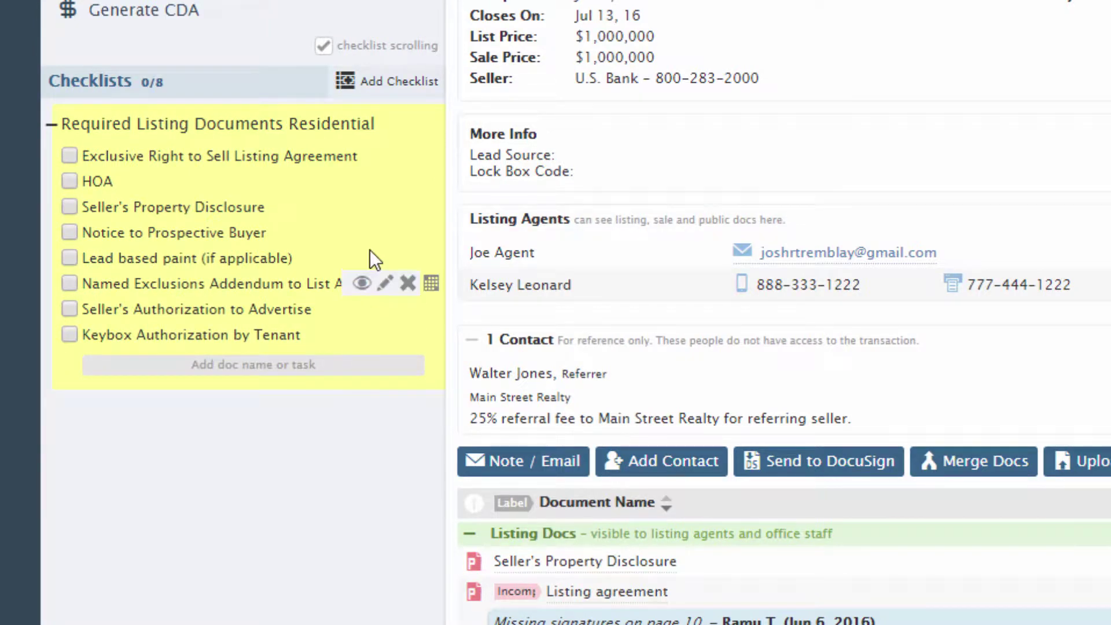
left_click(386, 88)
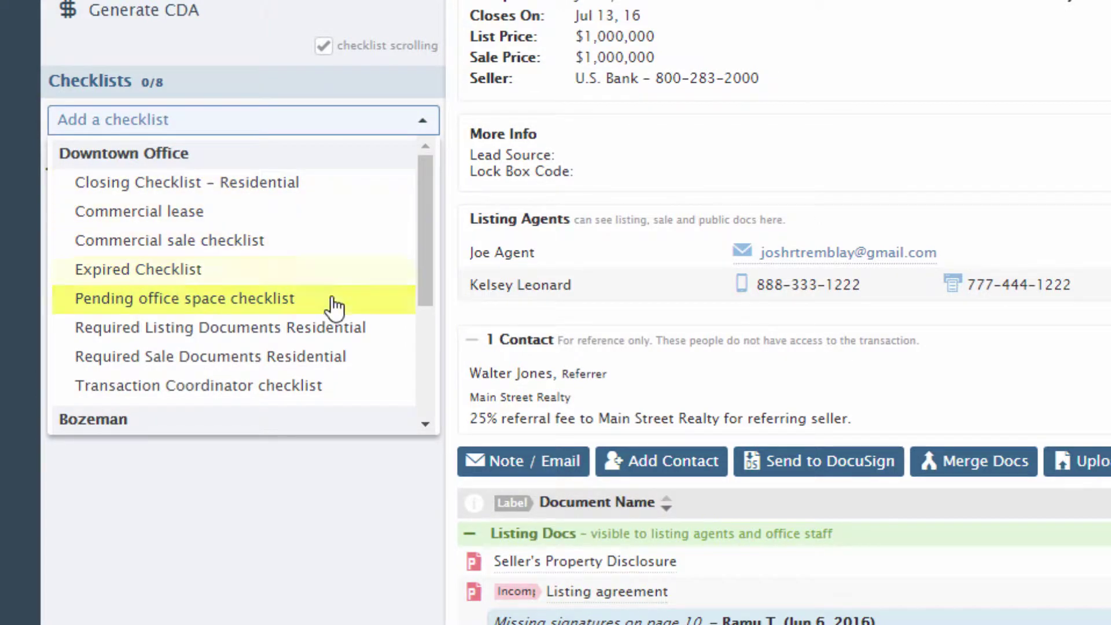
left_click(325, 359)
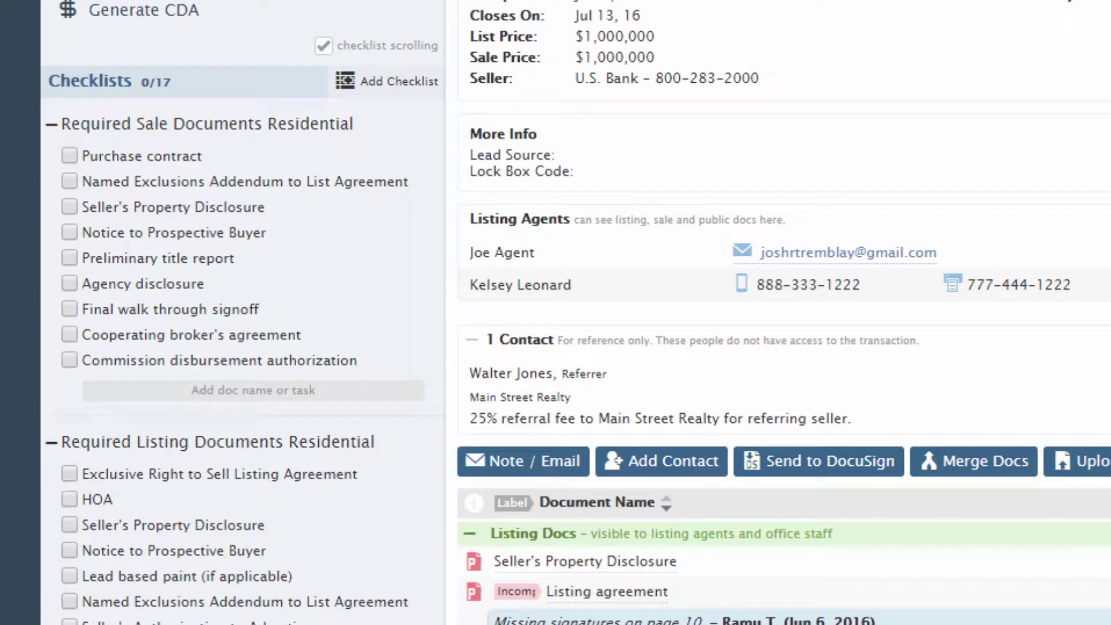
Collapse and re-expand both checklists, then drag the Listing checklist above the Sale one.
left_click(51, 128)
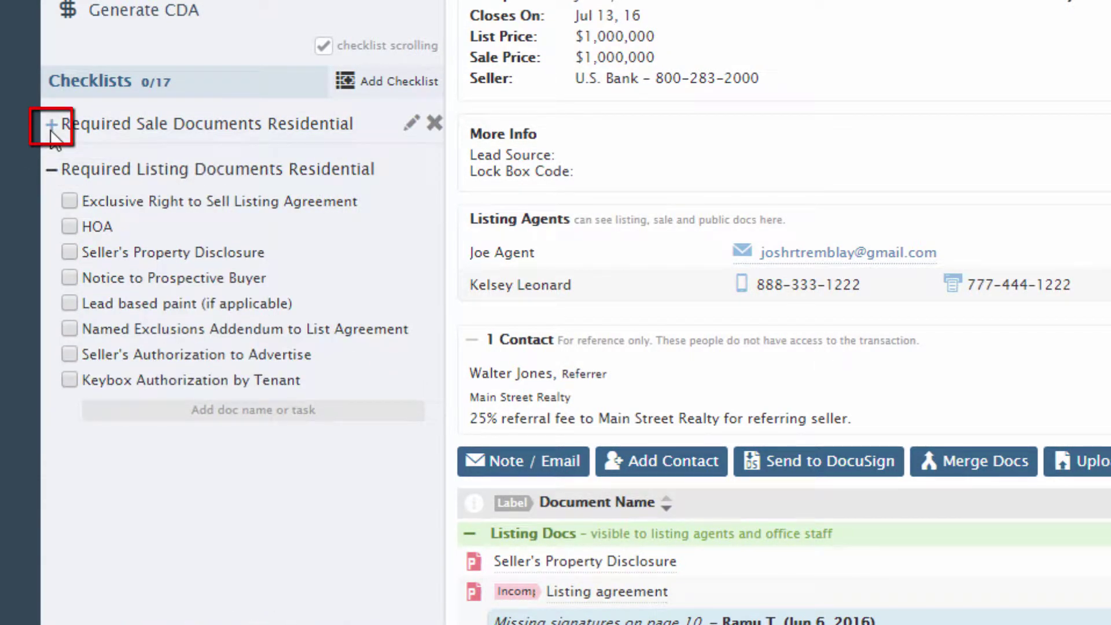
left_click(51, 169)
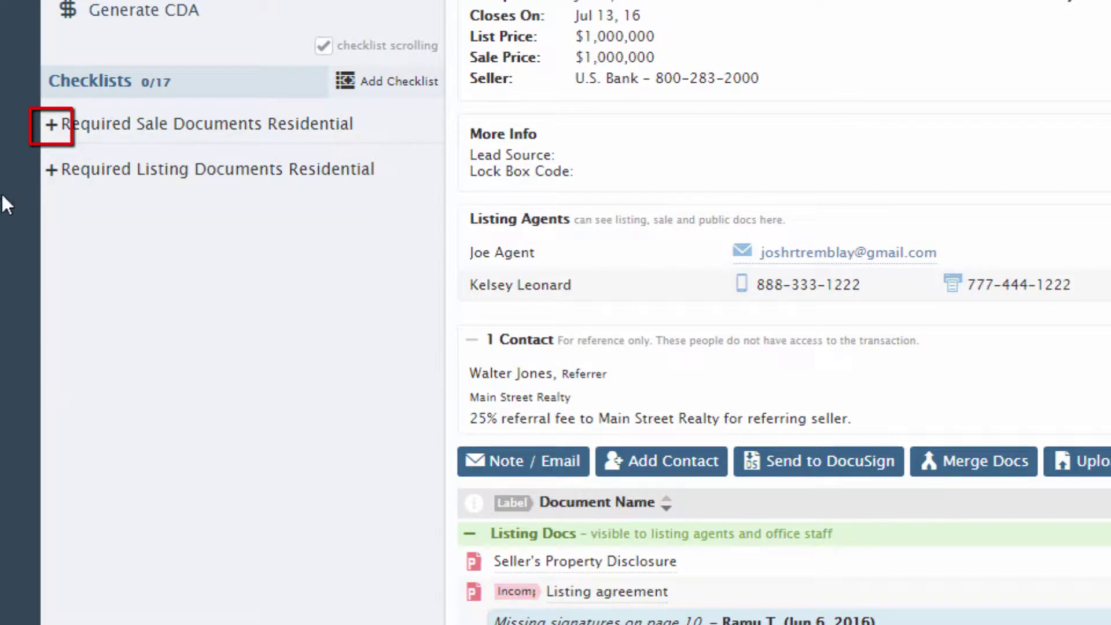
left_click(52, 169)
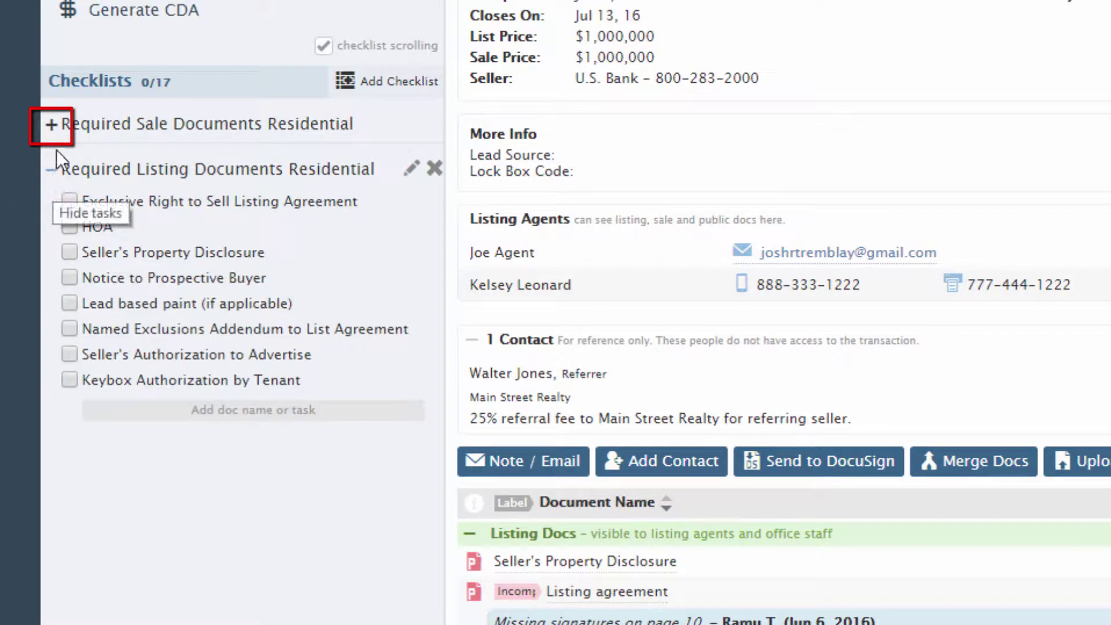
left_click(55, 127)
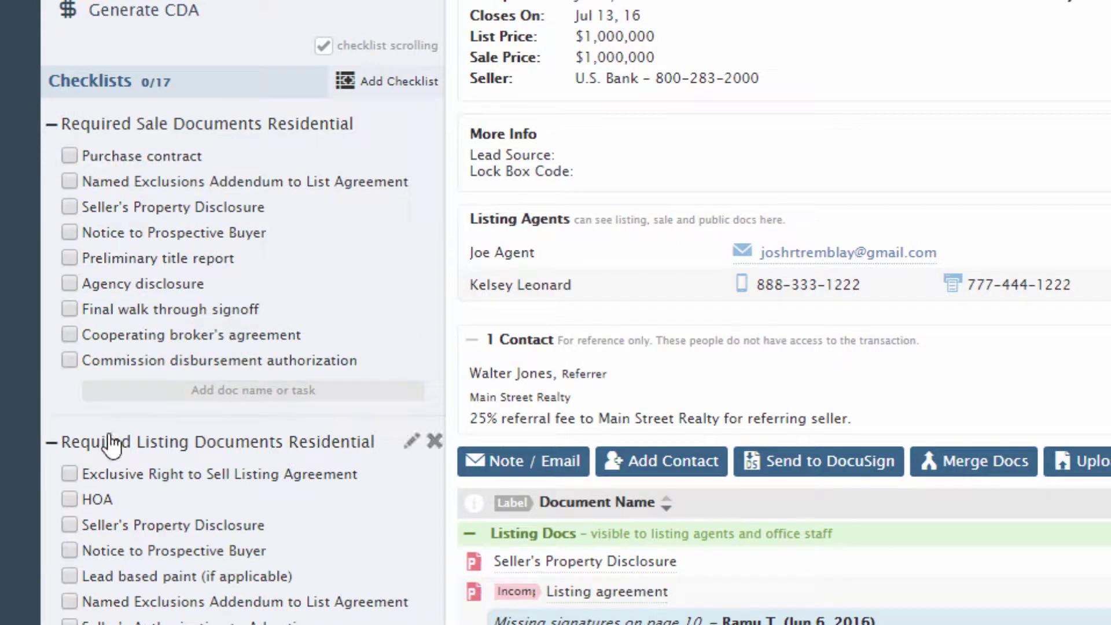
left_click_drag(117, 451, 166, 131)
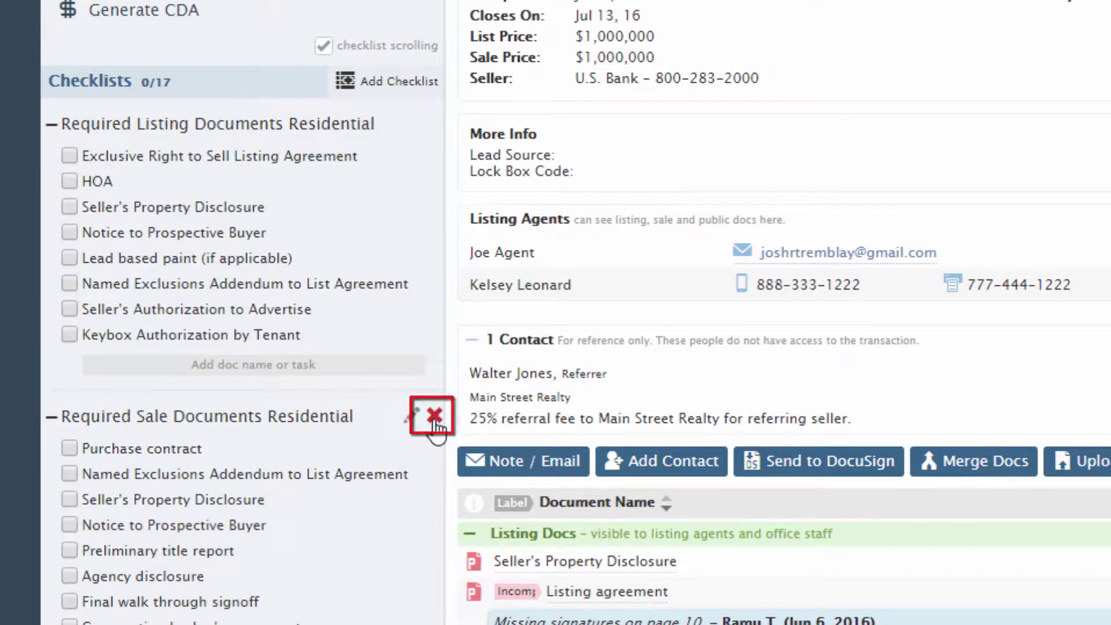
Delete the Required Sale Documents Residential checklist and confirm the removal.
left_click(434, 417)
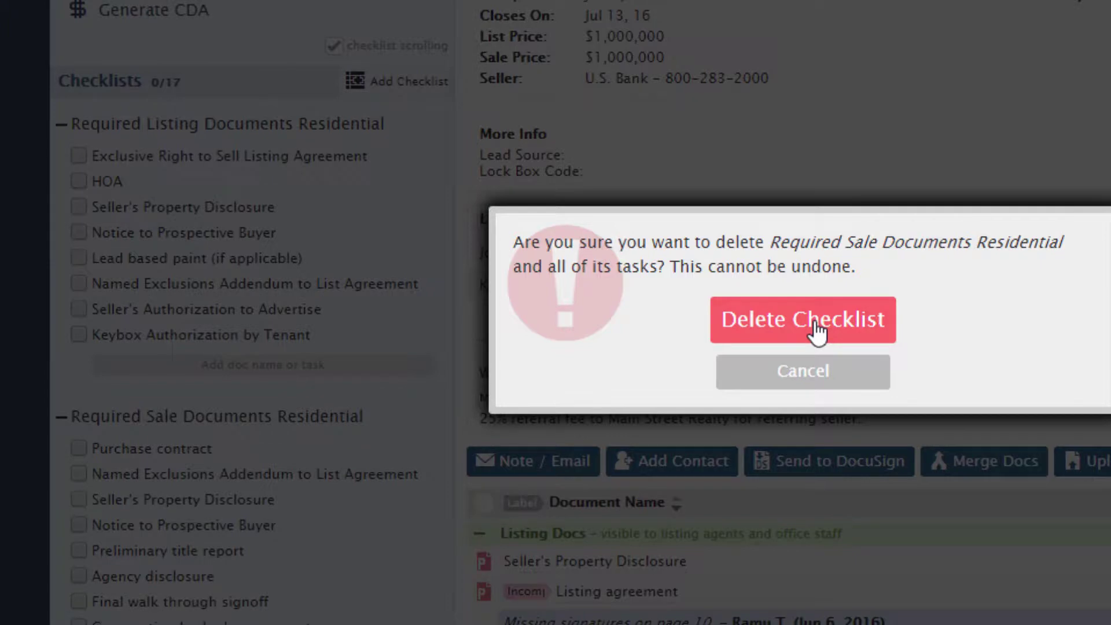
left_click(797, 329)
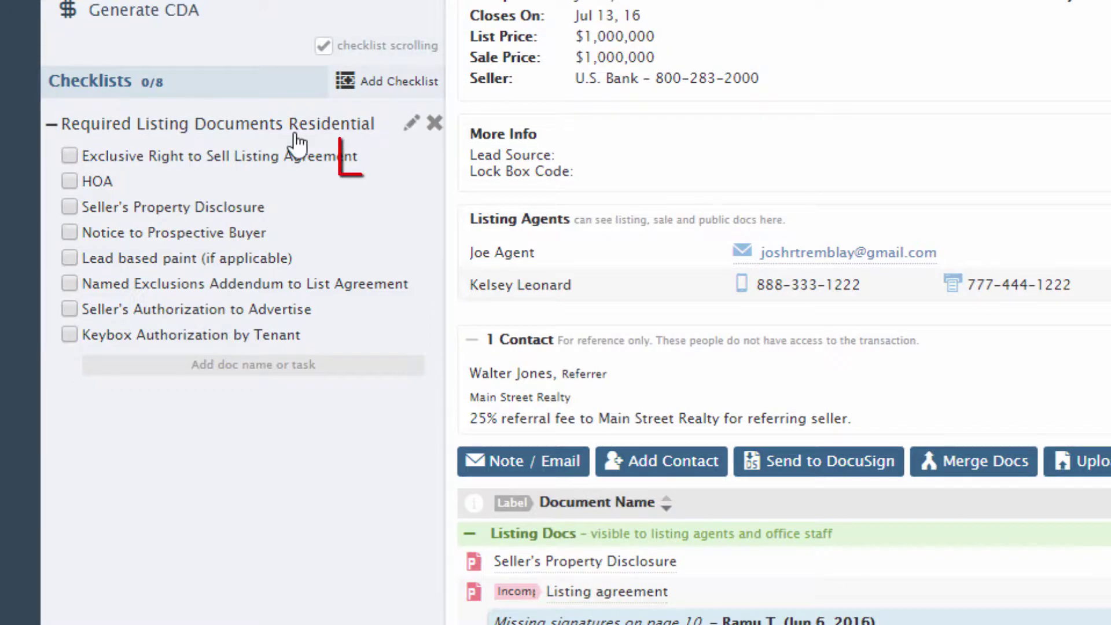
Limit the Exclusive Right to Sell Listing Agreement task to Listing Agents only.
mouse_move(382, 173)
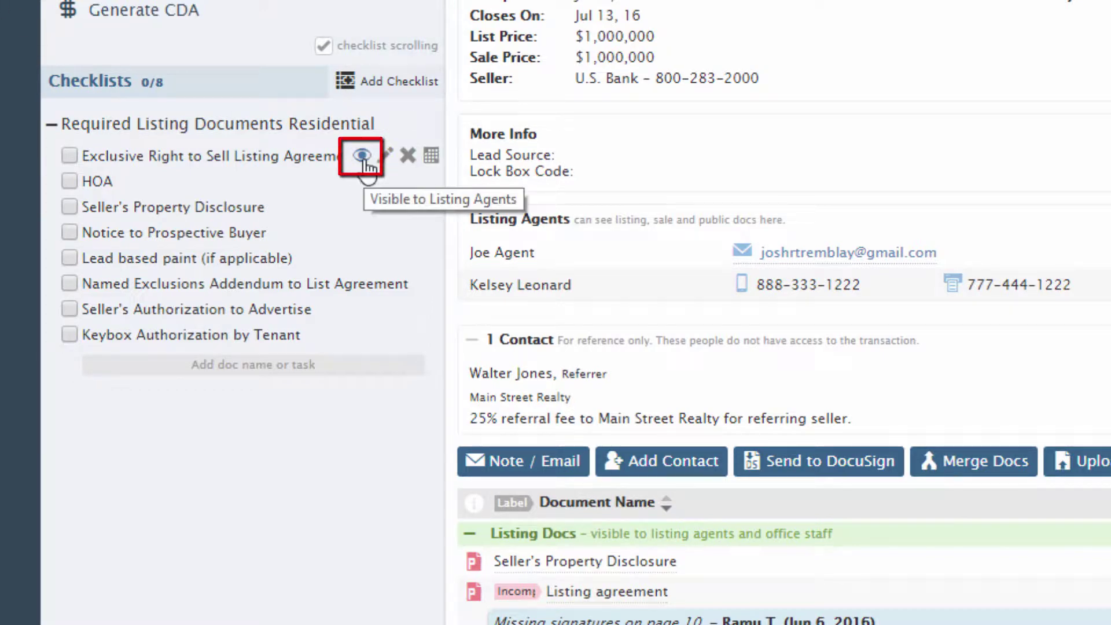
left_click(363, 162)
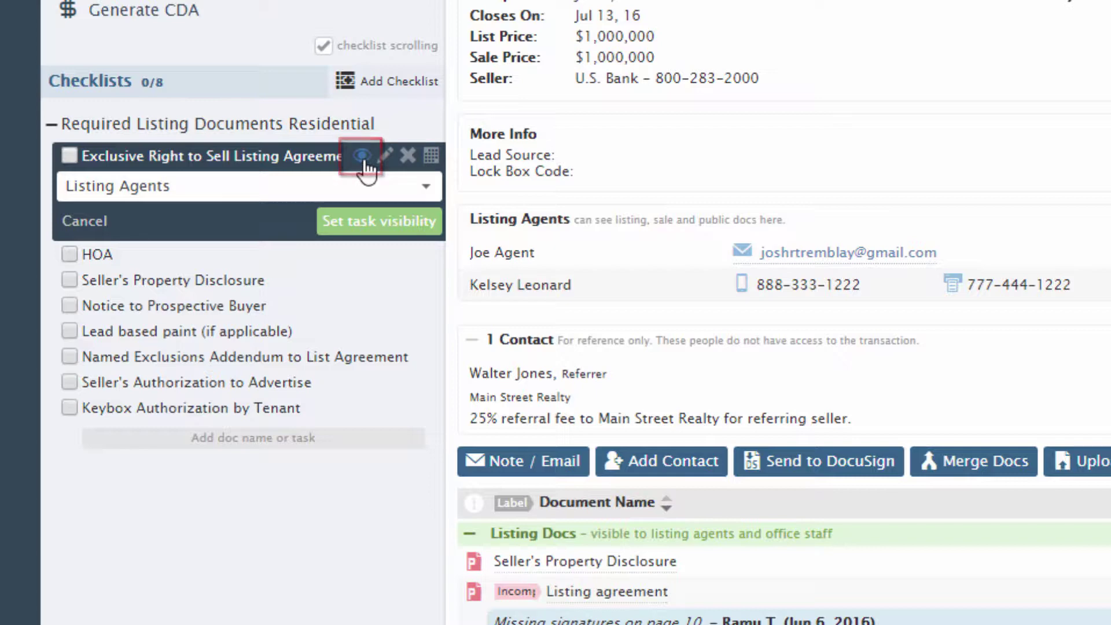
left_click(420, 193)
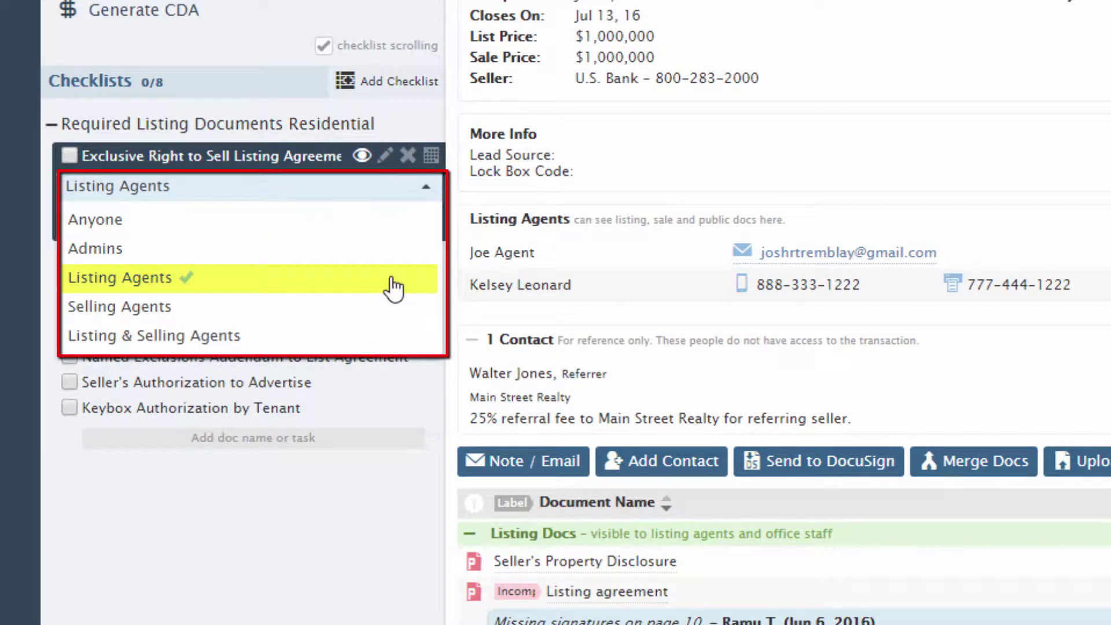
left_click(392, 287)
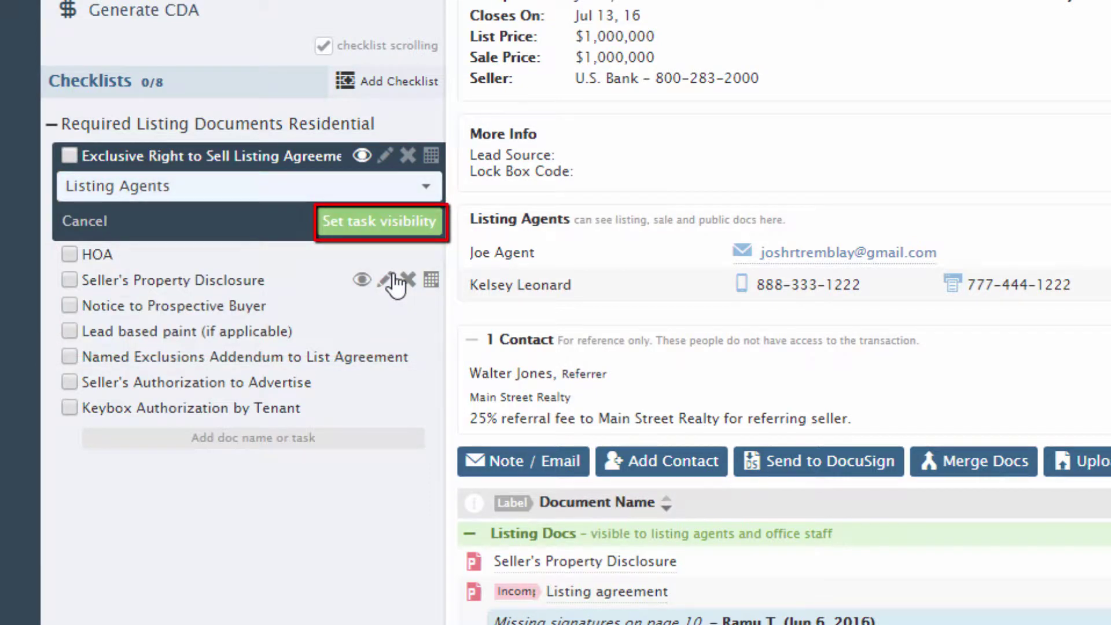
left_click(398, 234)
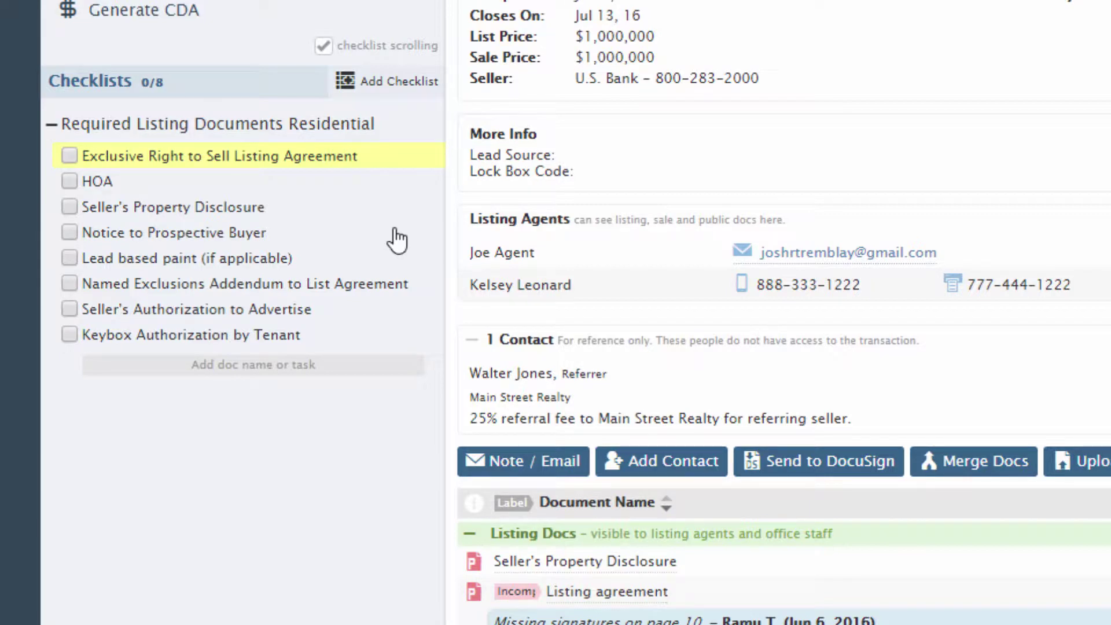
mouse_move(377, 180)
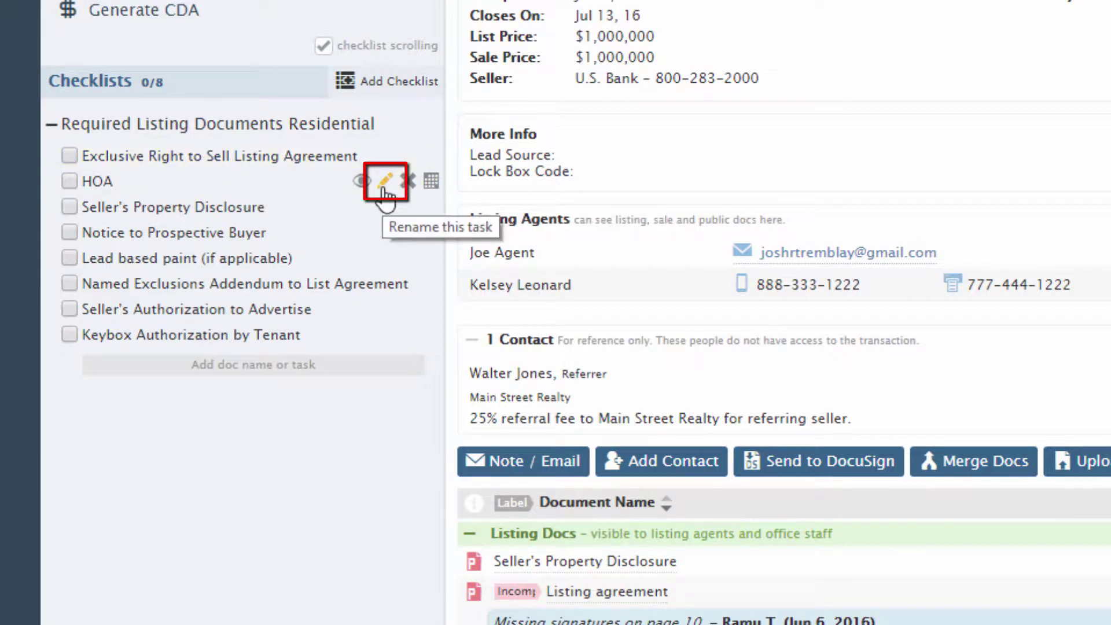
Rename the HOA task to 'HOA Forms' and save it.
left_click(383, 184)
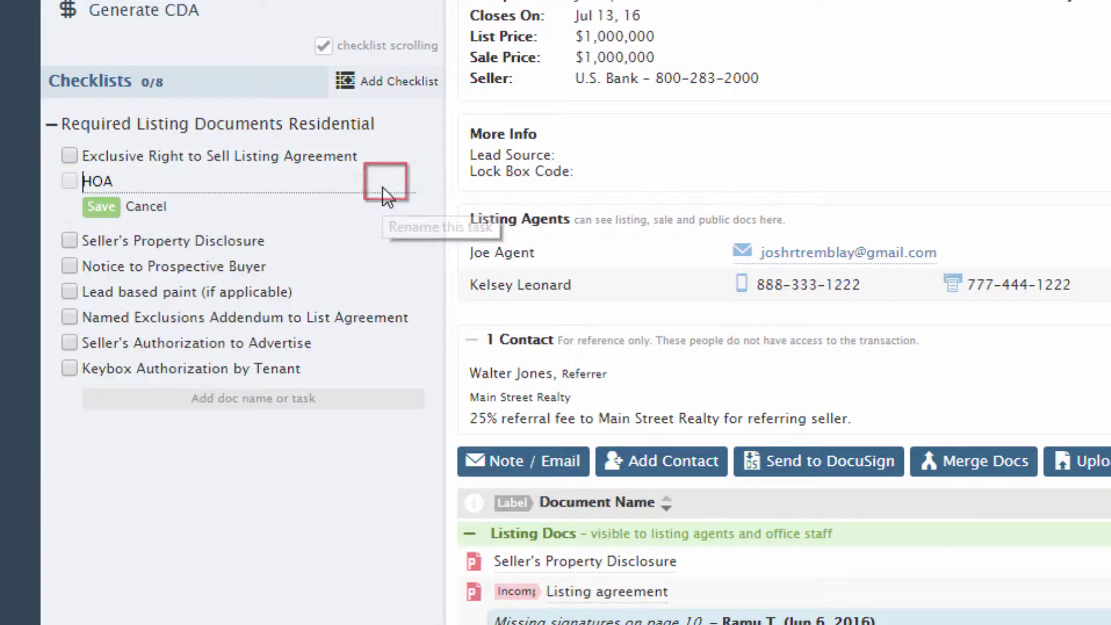
left_click(179, 182)
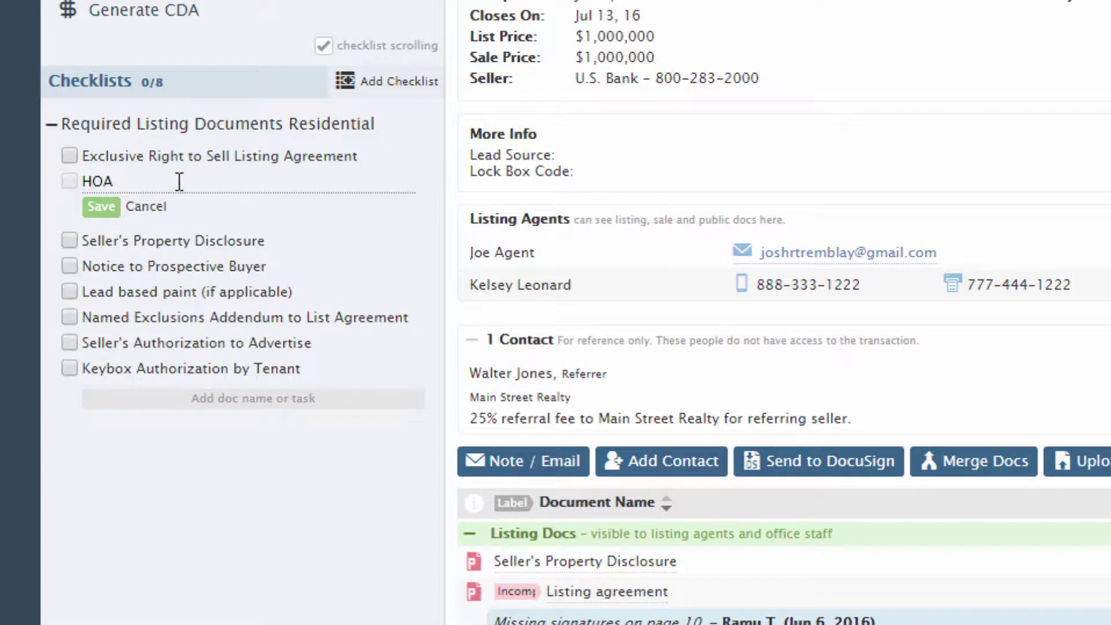
type("Forms")
left_click(102, 213)
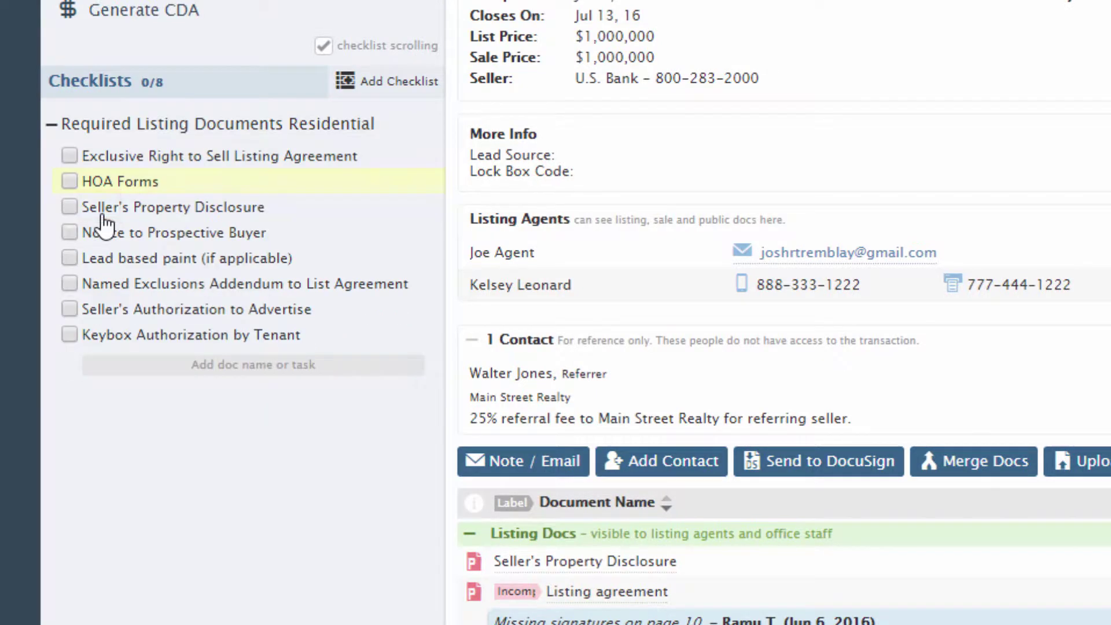
Delete the Lead based paint (if applicable) task and confirm.
mouse_move(322, 261)
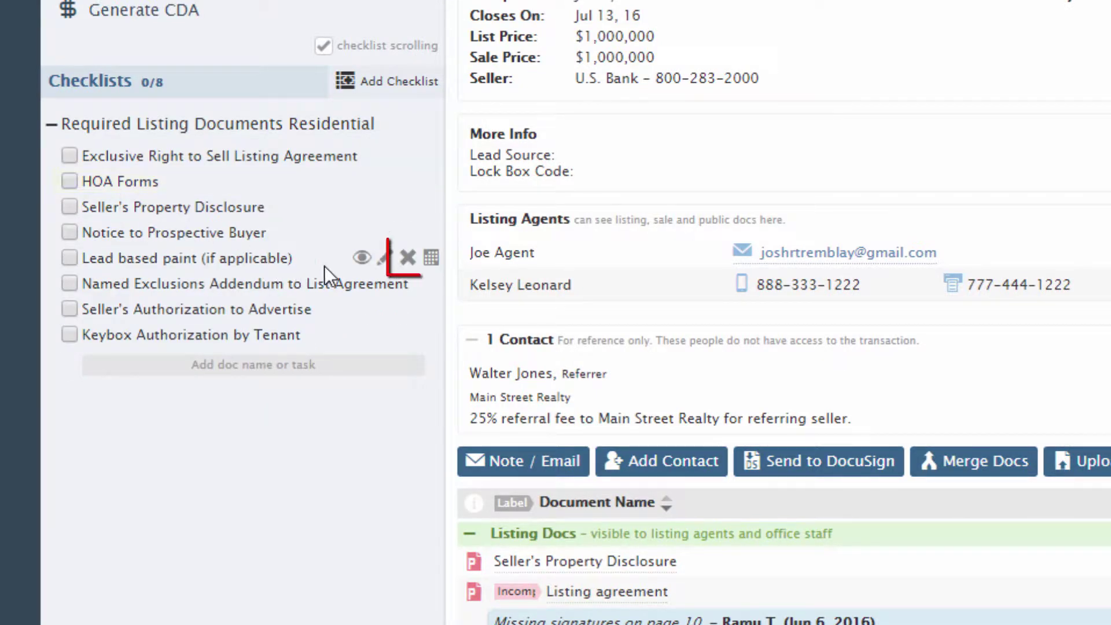
left_click(408, 261)
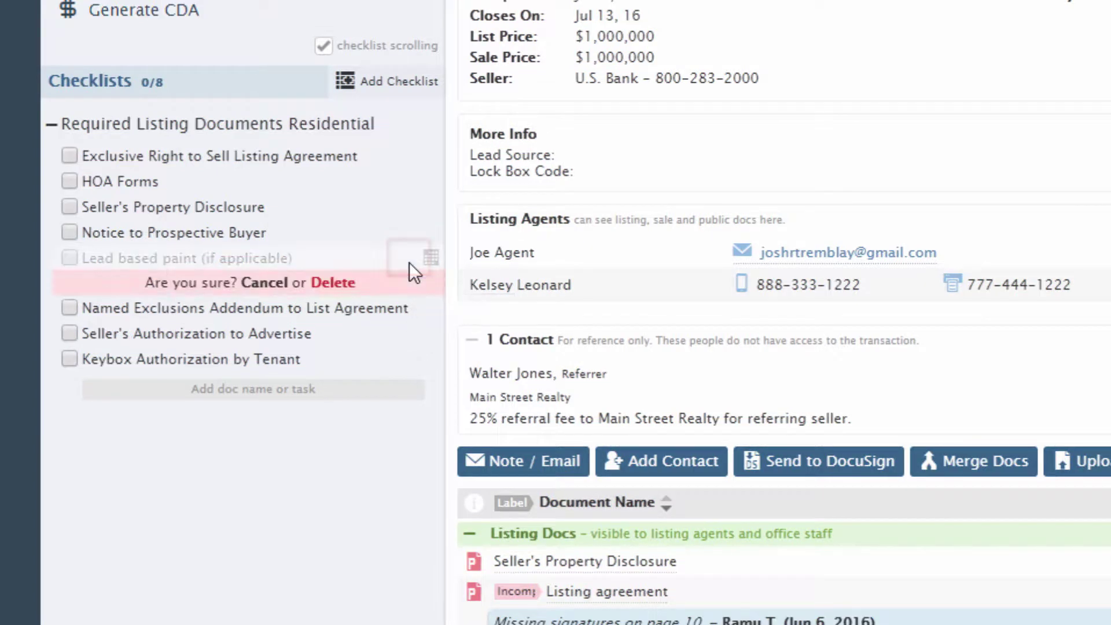
left_click(337, 286)
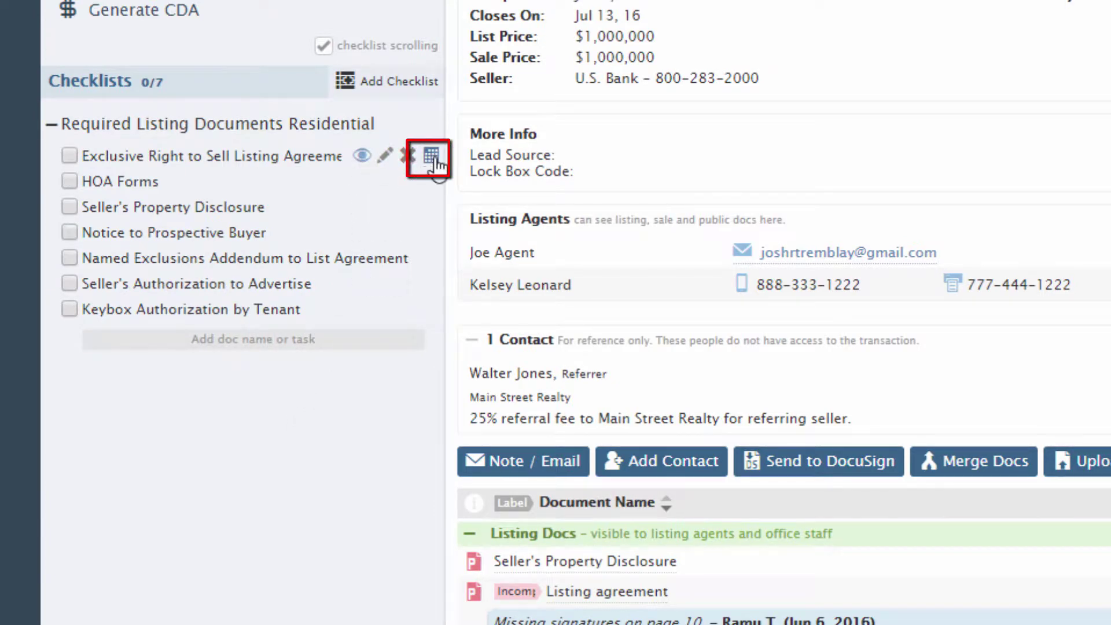
Give Exclusive Right to Sell Listing Agreement a relative due date of 10 days after Acceptance Date.
left_click(431, 155)
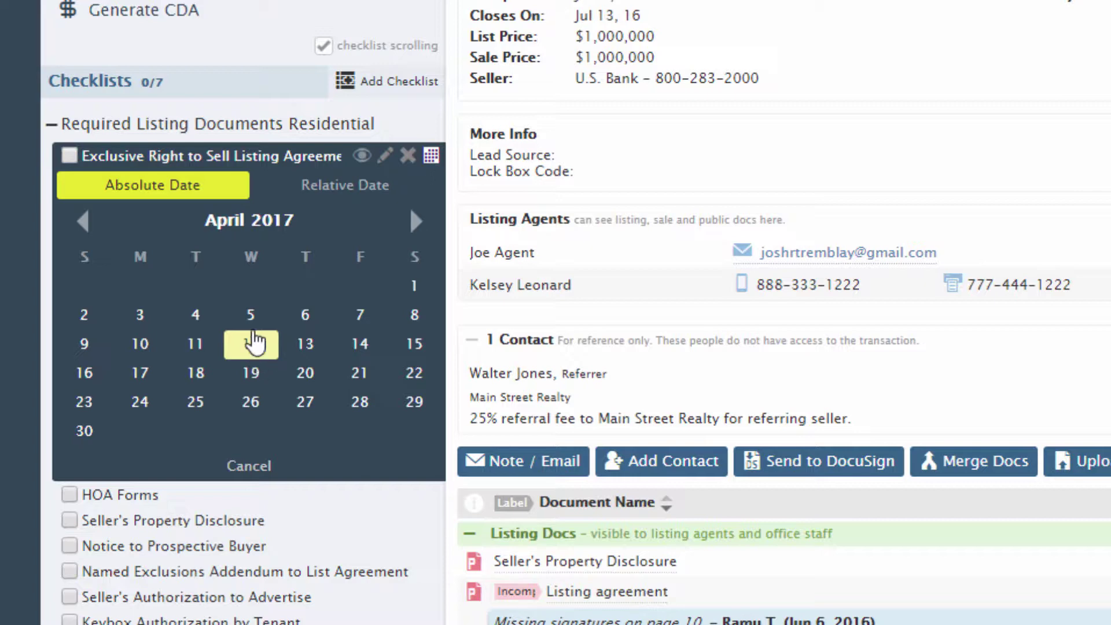
left_click(202, 197)
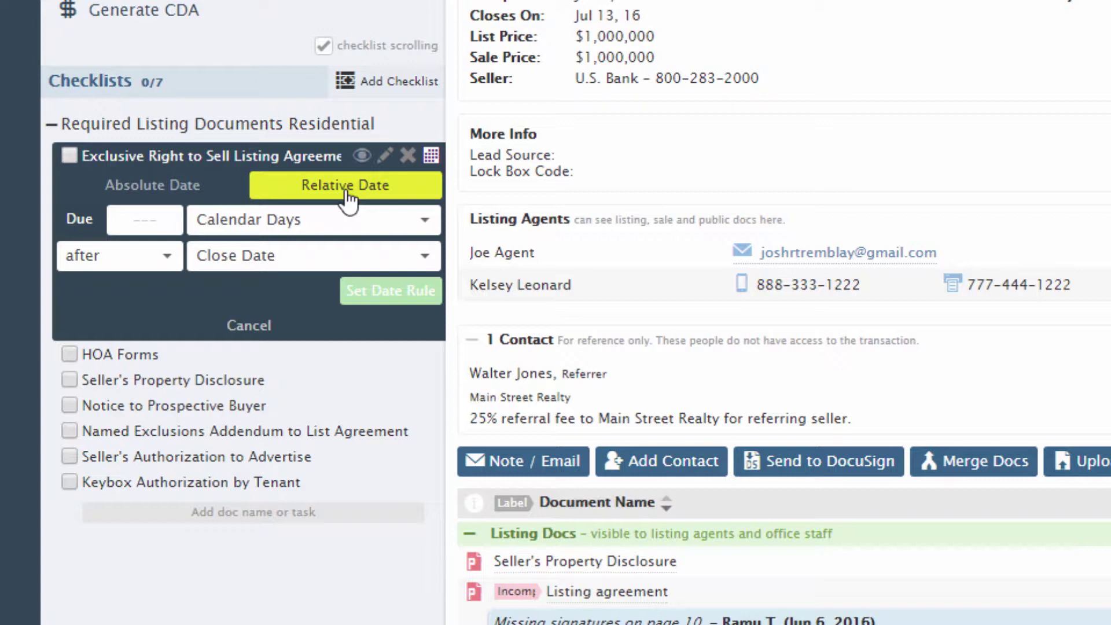
left_click(161, 224)
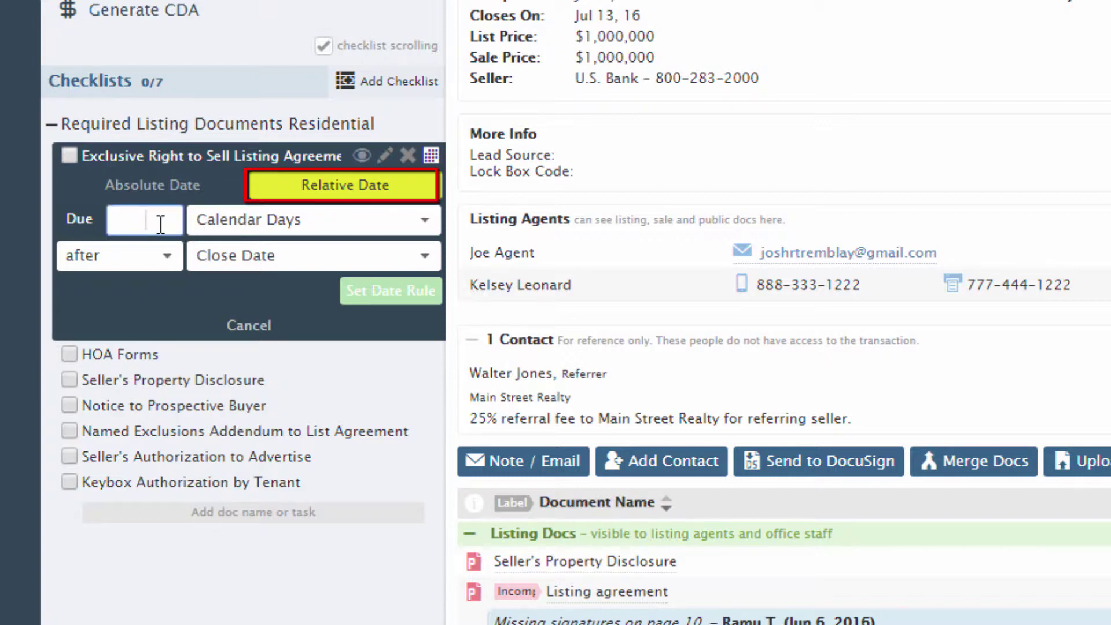
type("10")
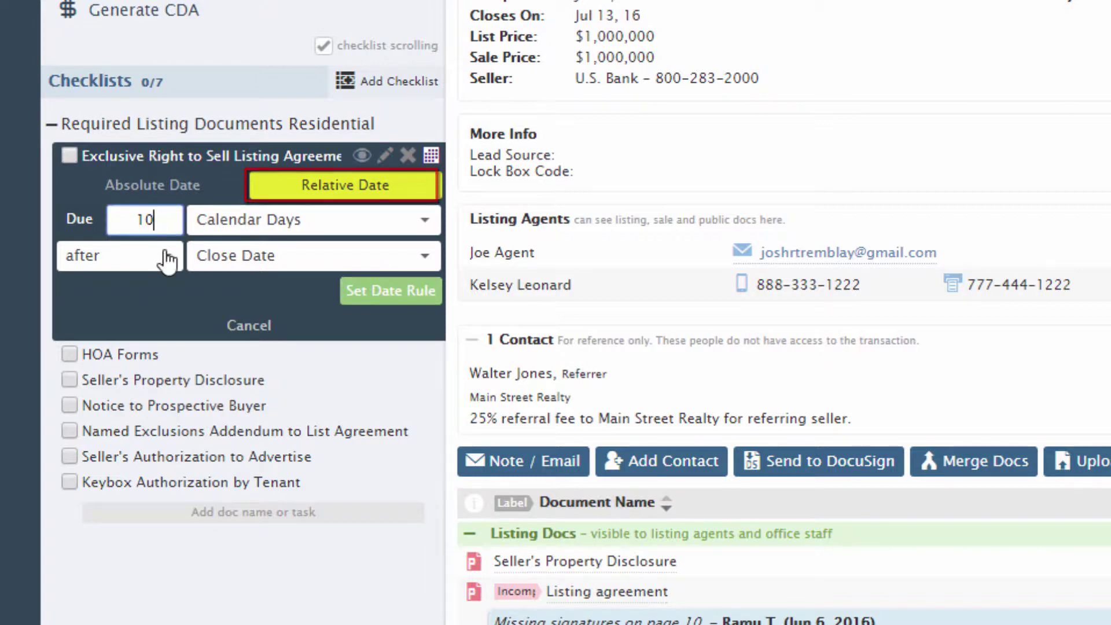
left_click(354, 261)
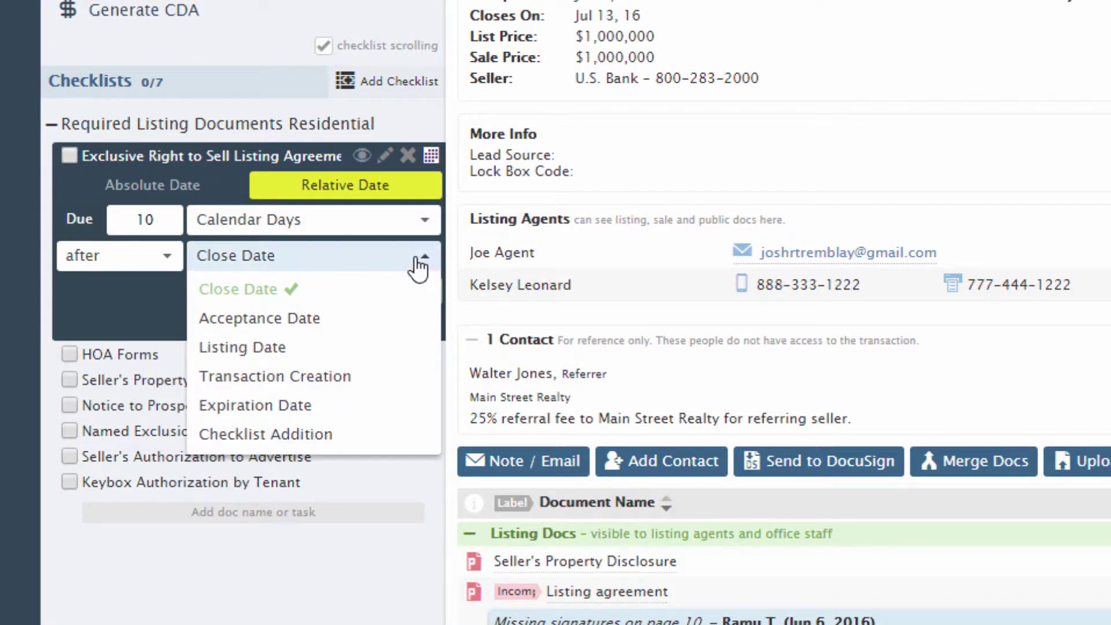
left_click(401, 324)
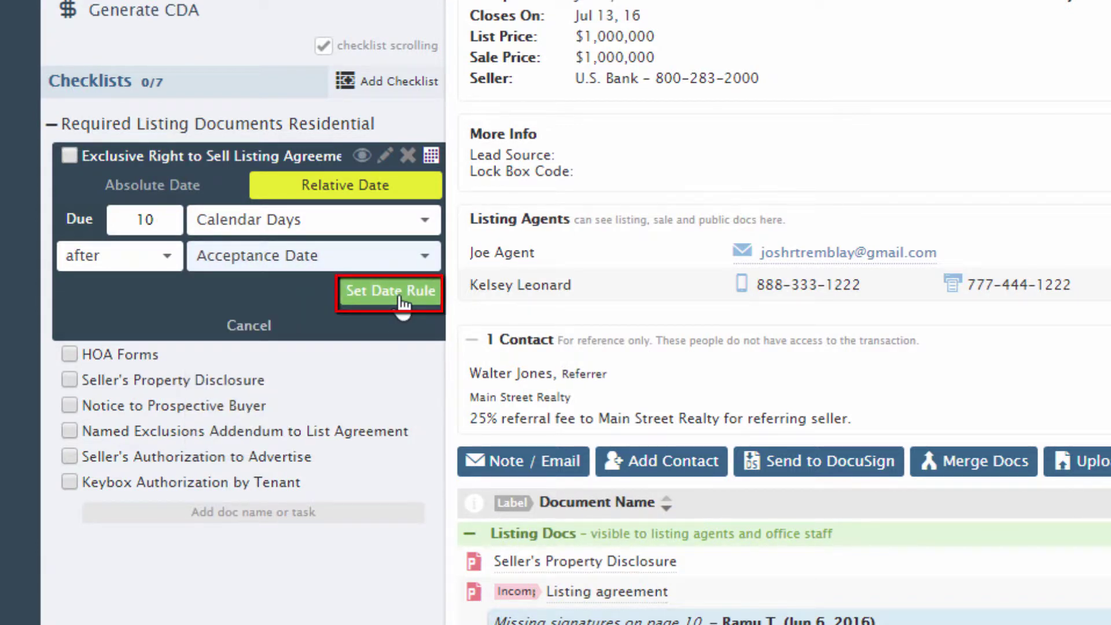
left_click(403, 295)
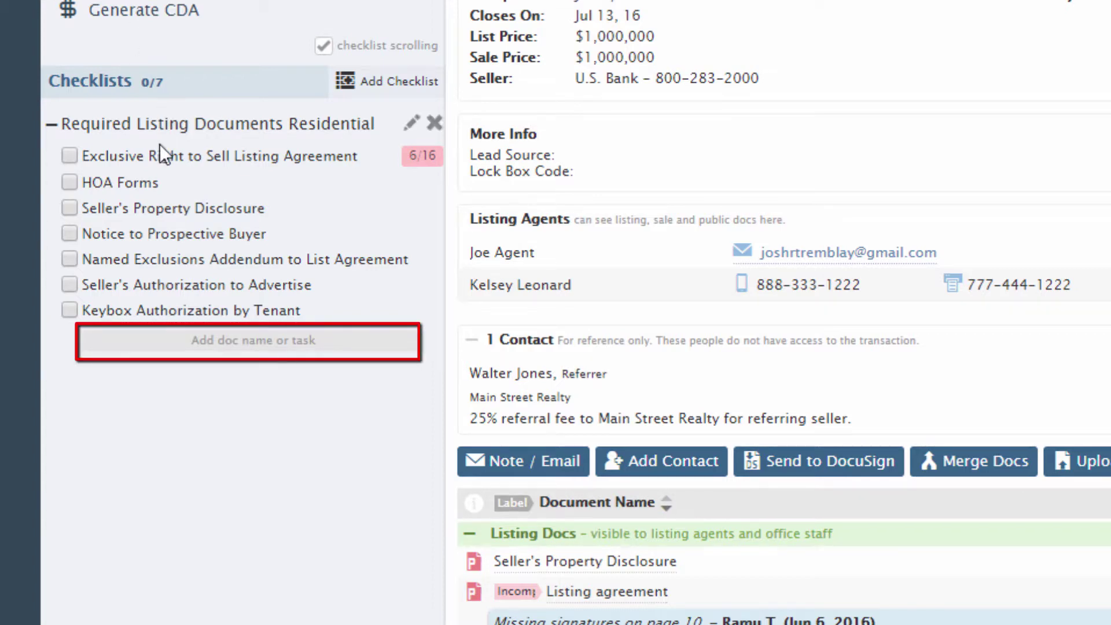
Add and save the task 'Double check all signatures are present' at the checklist's bottom.
left_click(227, 350)
type("Double ")
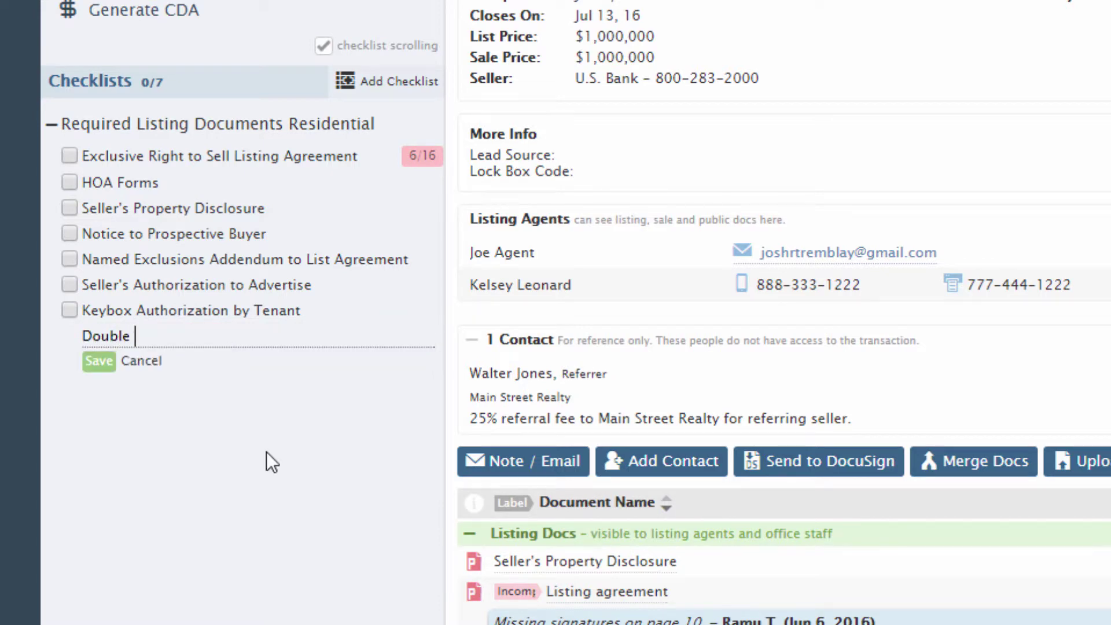
type("check all signatures are prese")
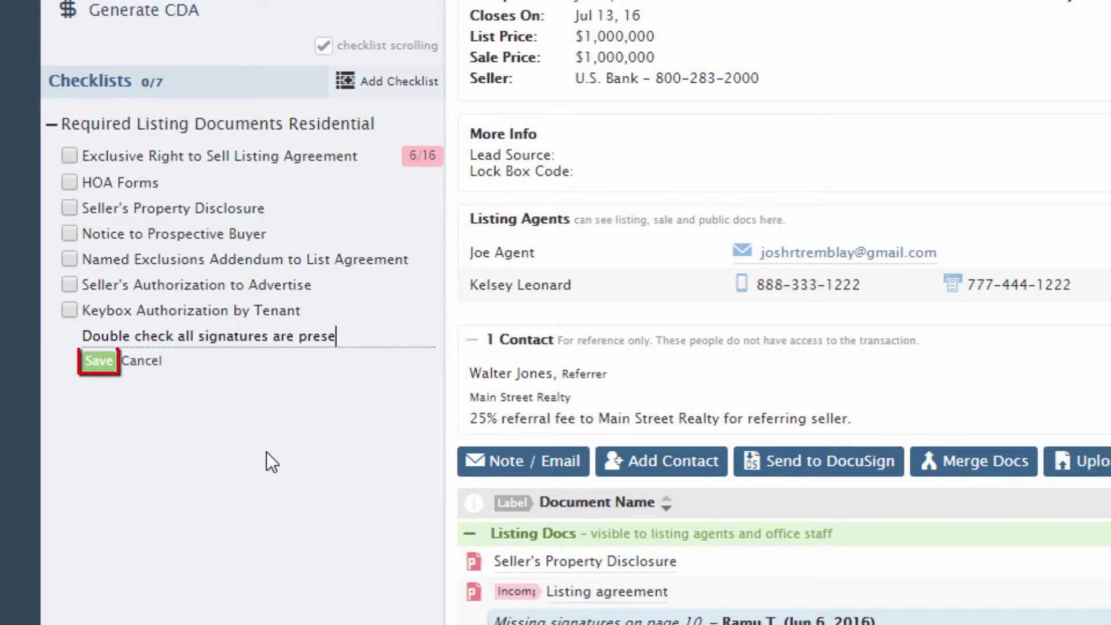
type("nt")
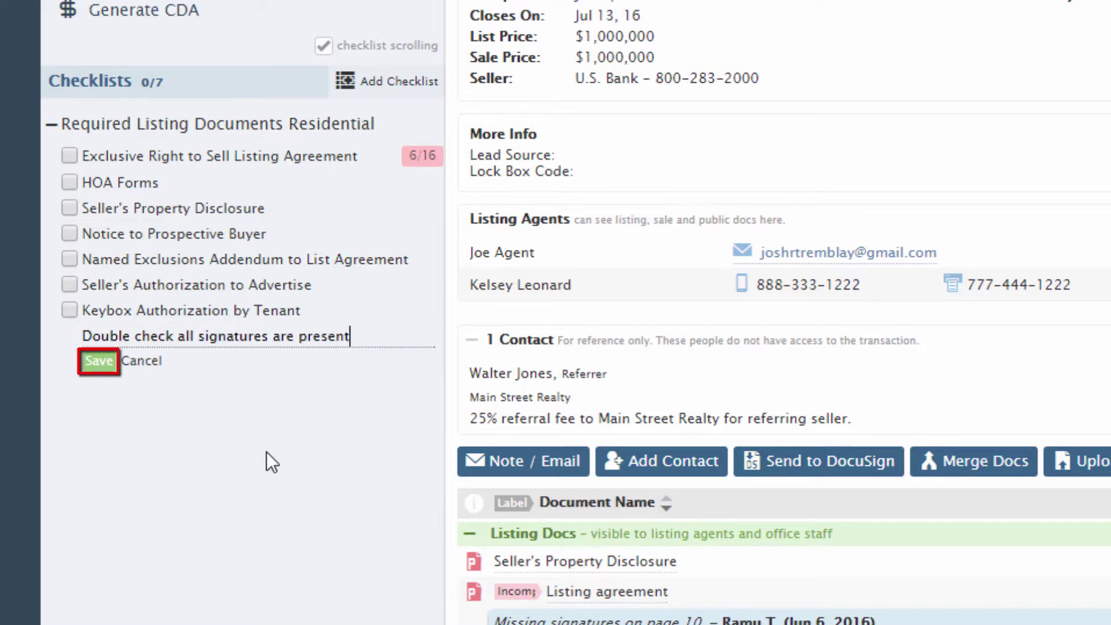
left_click(96, 362)
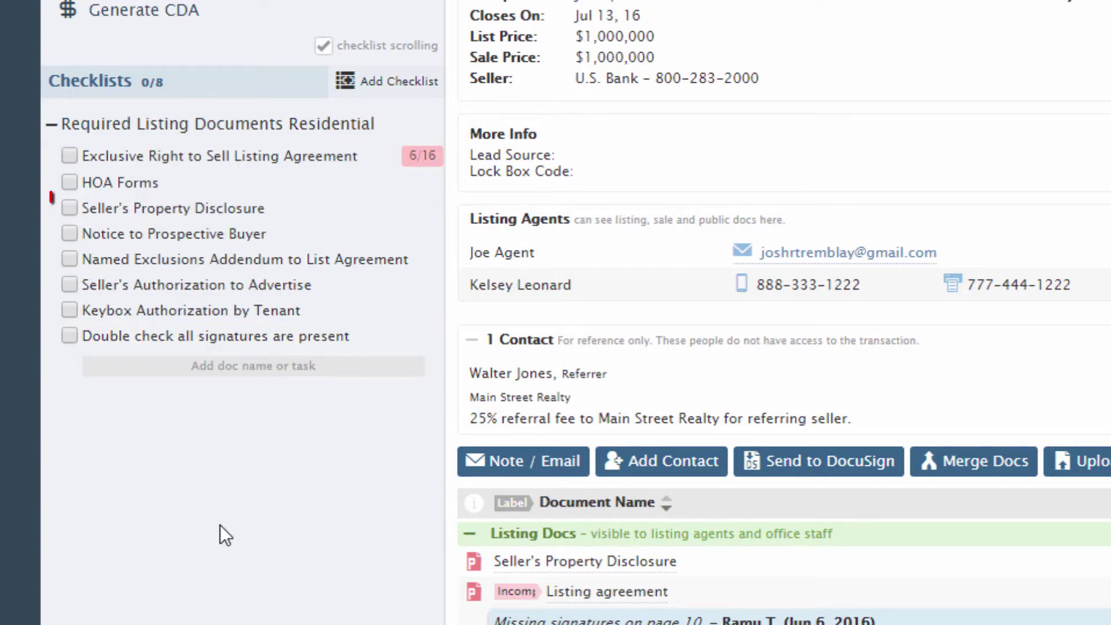
Check off the Seller's Property Disclosure task.
left_click(72, 209)
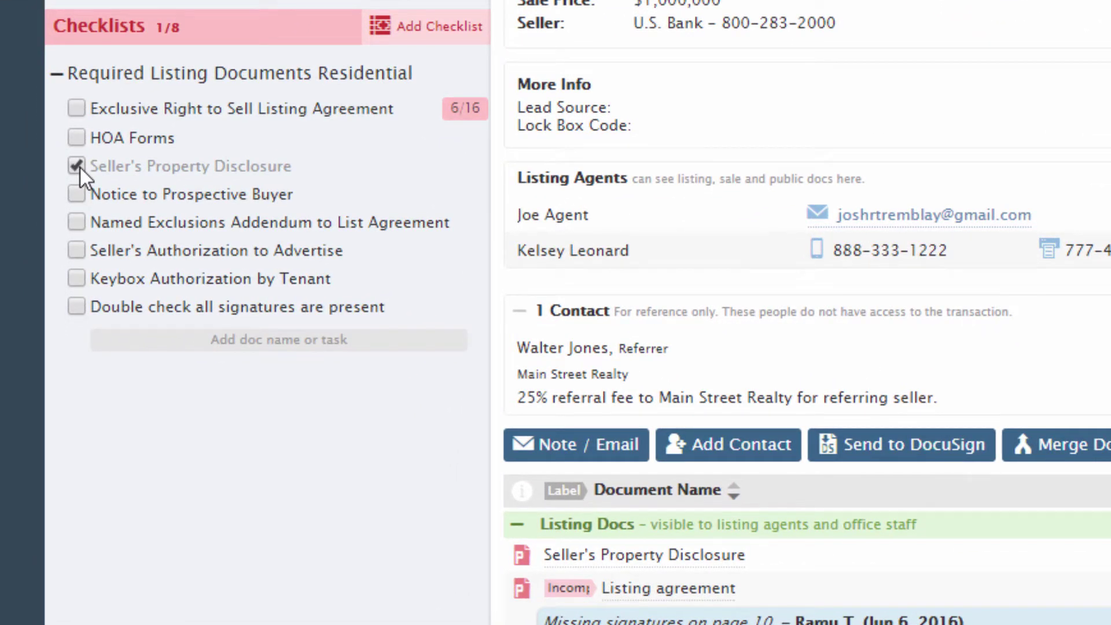
Insert a dash after 'Documents' in the checklist title, saving 'Required Listing Documents - Residential'.
mouse_move(456, 76)
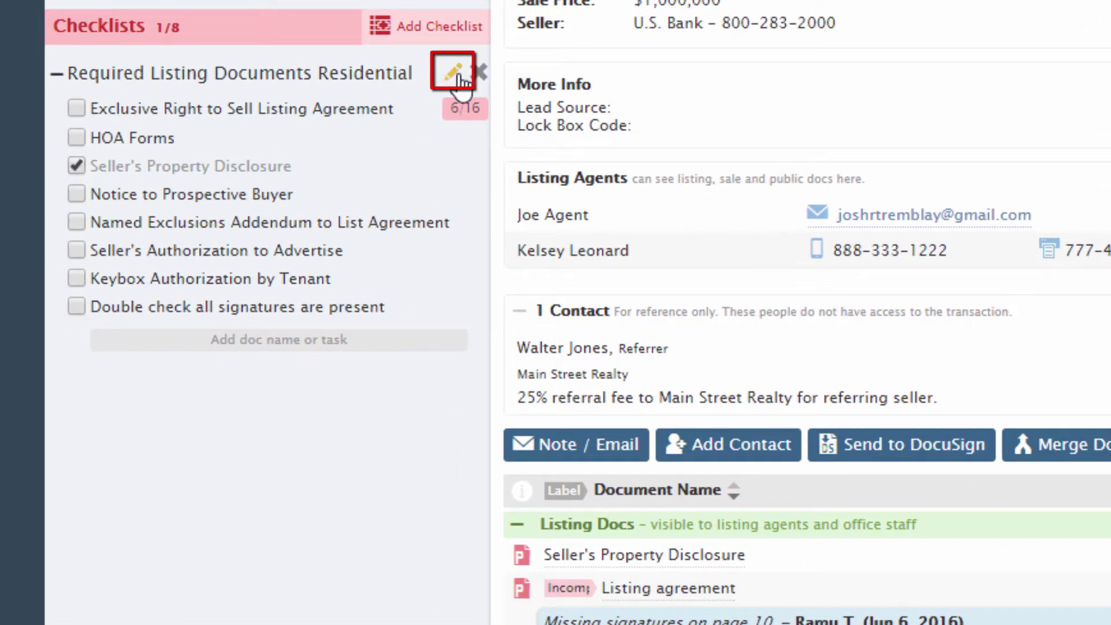
left_click(456, 75)
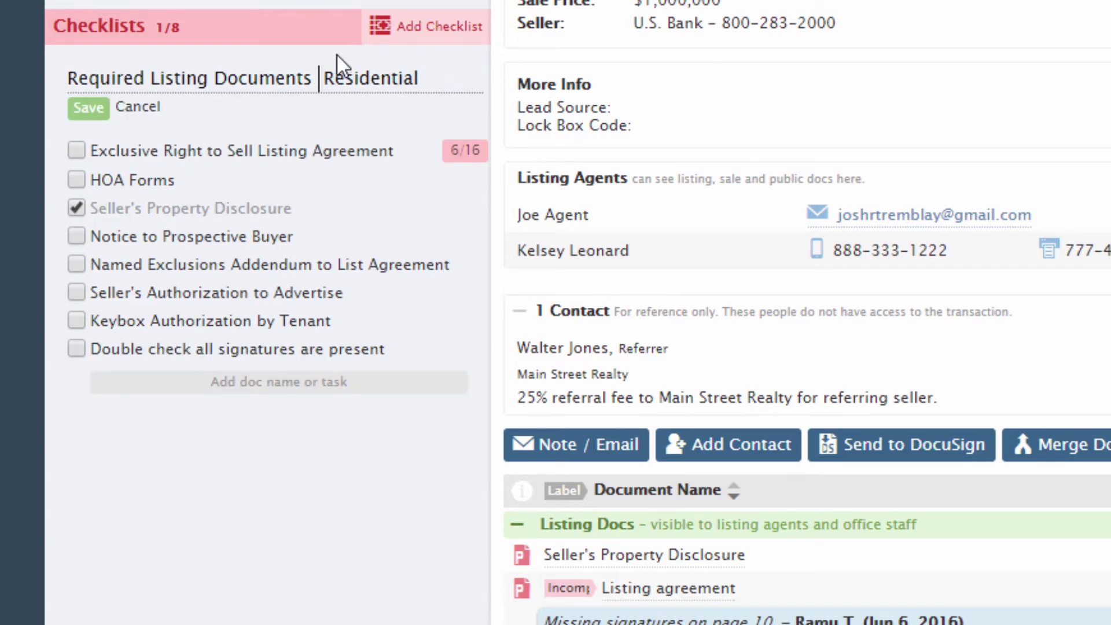
type("-")
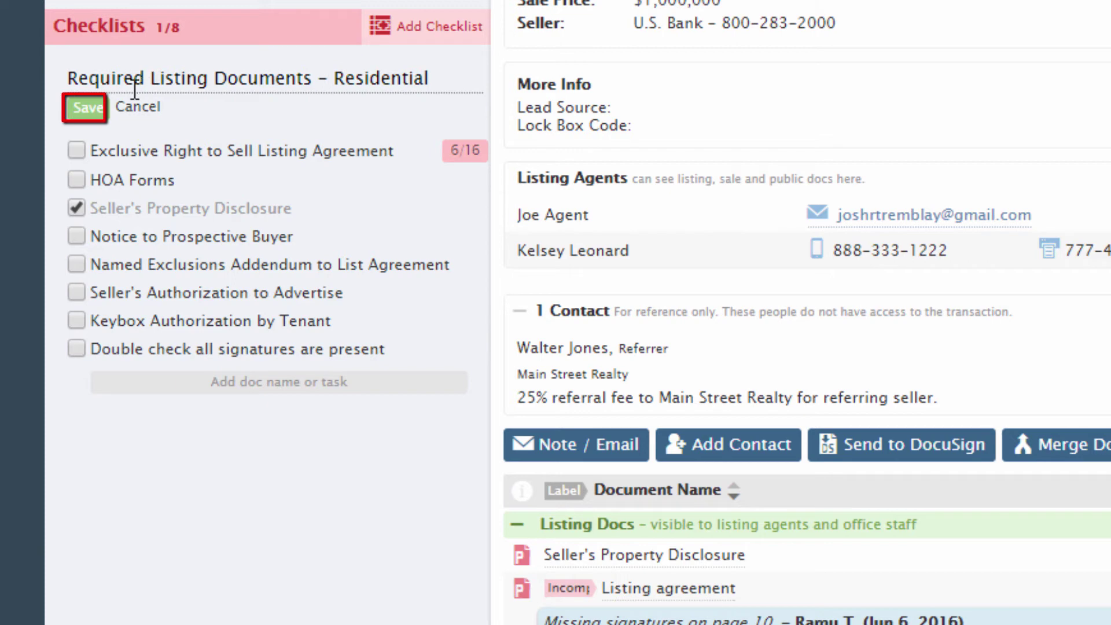
left_click(95, 115)
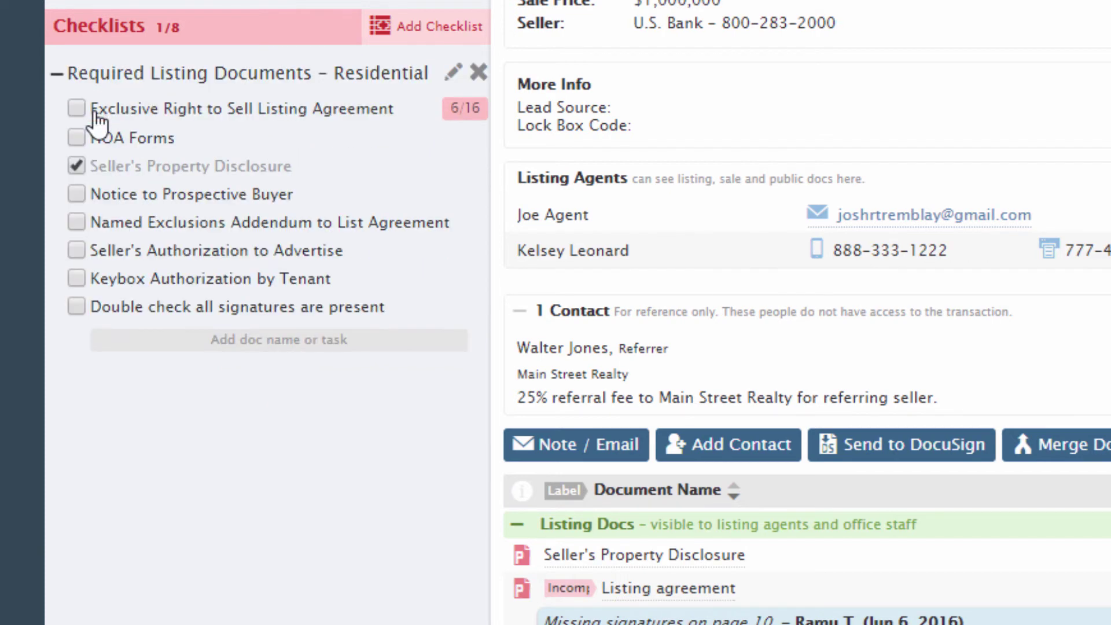